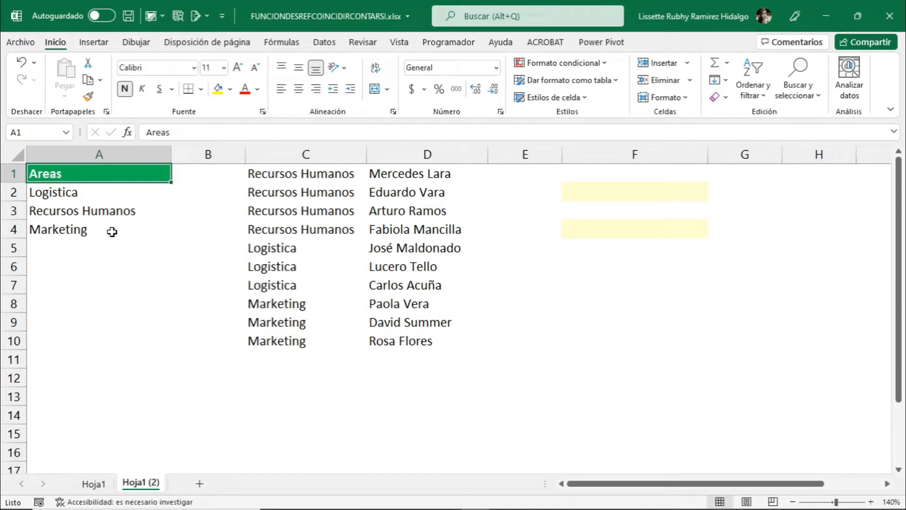
{"action": "left_click", "coordinate": [649, 189]}
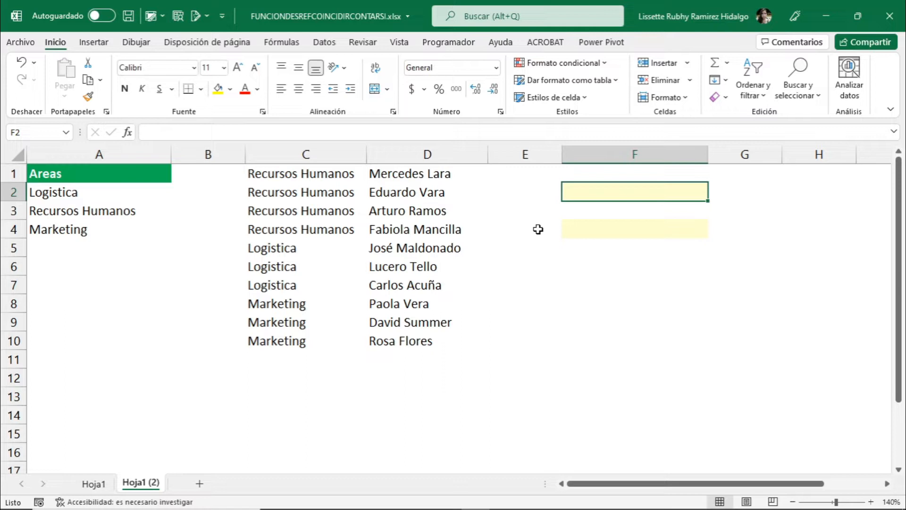
{"action": "left_click", "coordinate": [304, 174]}
{"action": "left_click", "coordinate": [435, 347], "text": "shift"}
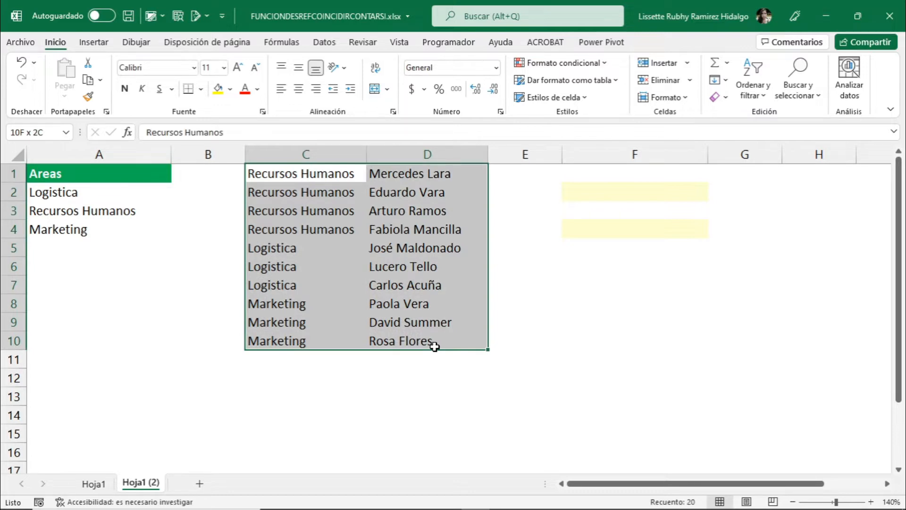
{"action": "key", "text": "ctrl+v"}
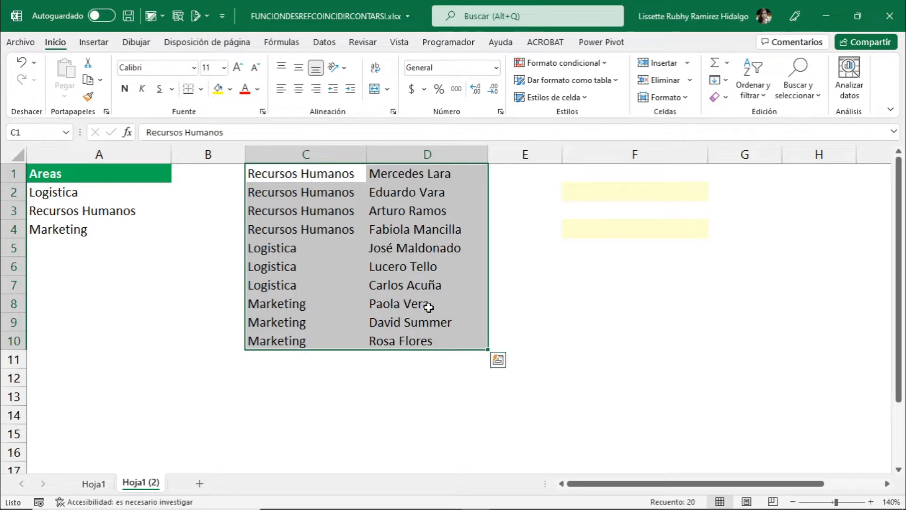
{"action": "left_click", "coordinate": [425, 284]}
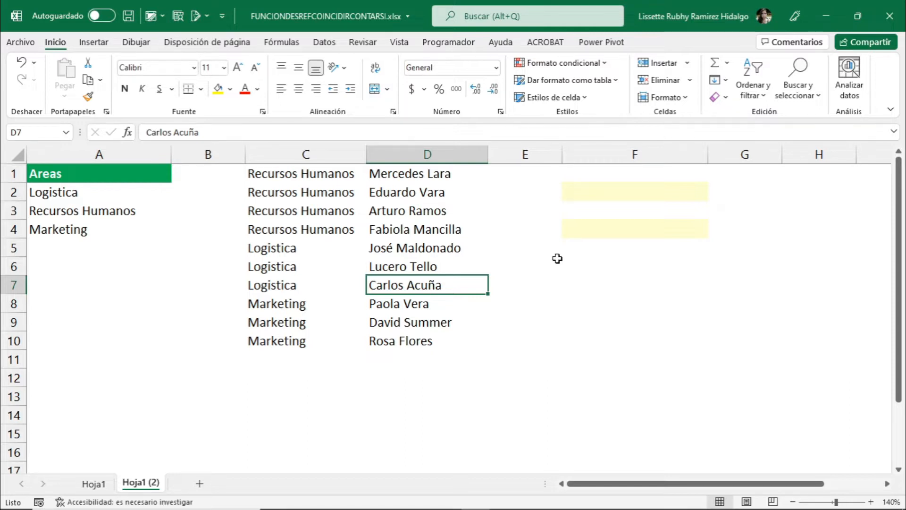
- Add a list data validation to cell F2 that takes its options from the areas in =$A$2:$A$4
{"action": "left_click", "coordinate": [600, 191]}
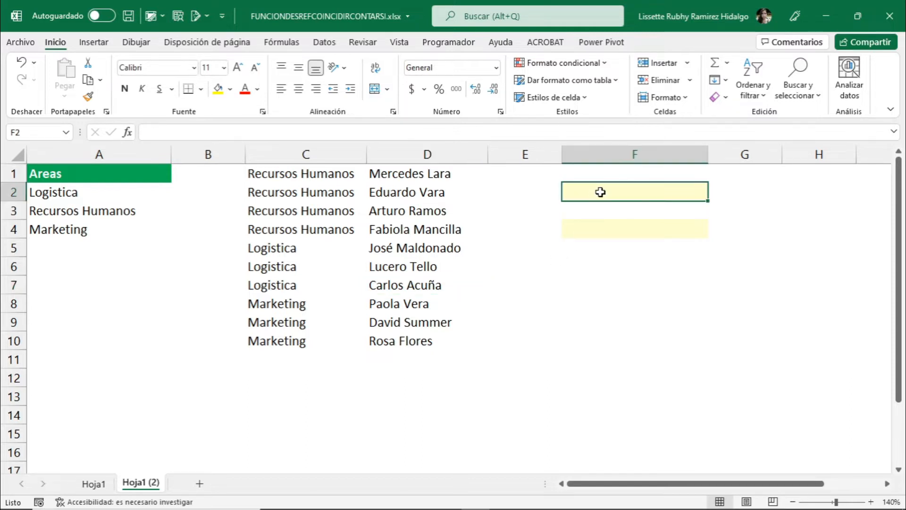
{"action": "left_click", "coordinate": [324, 43]}
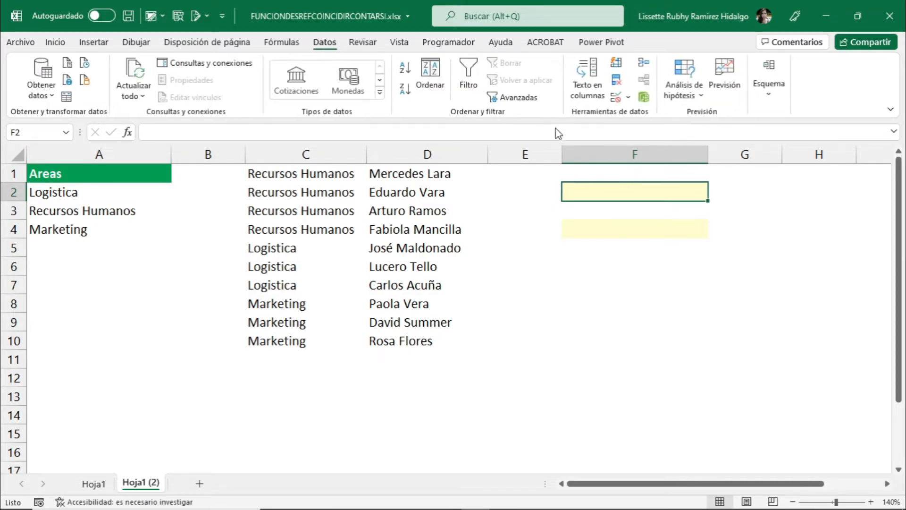
{"action": "left_click", "coordinate": [616, 99]}
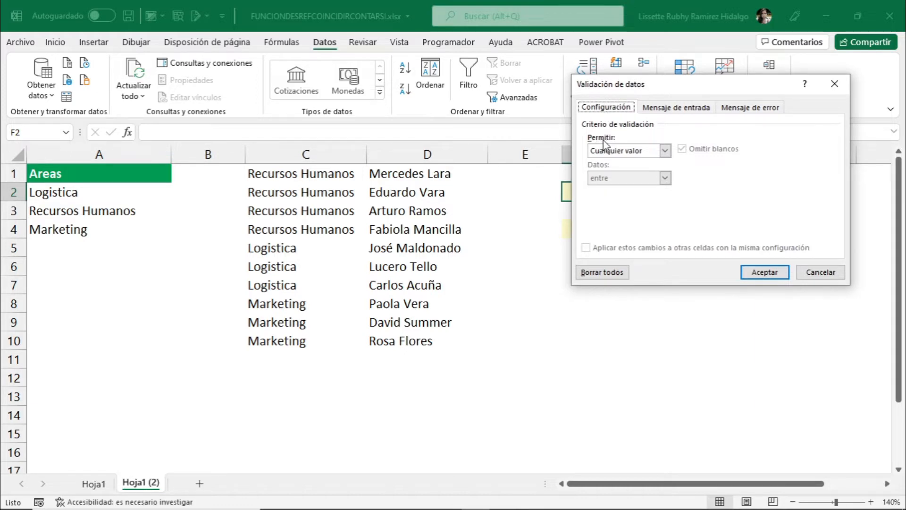
{"action": "left_click", "coordinate": [666, 151]}
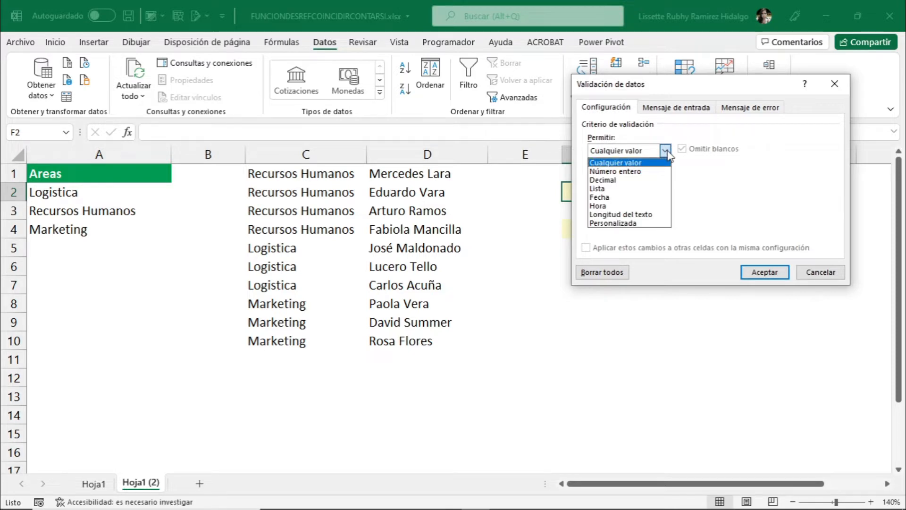
{"action": "left_click", "coordinate": [607, 189]}
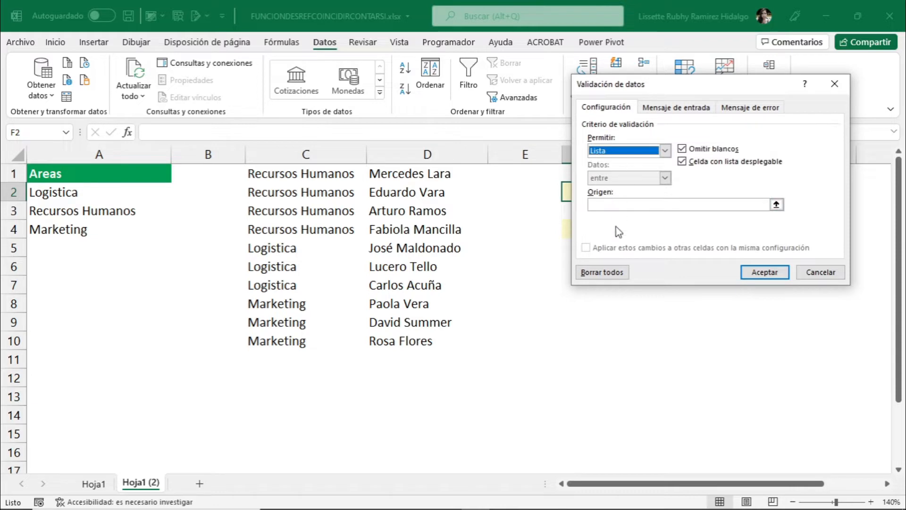
{"action": "left_click", "coordinate": [618, 203]}
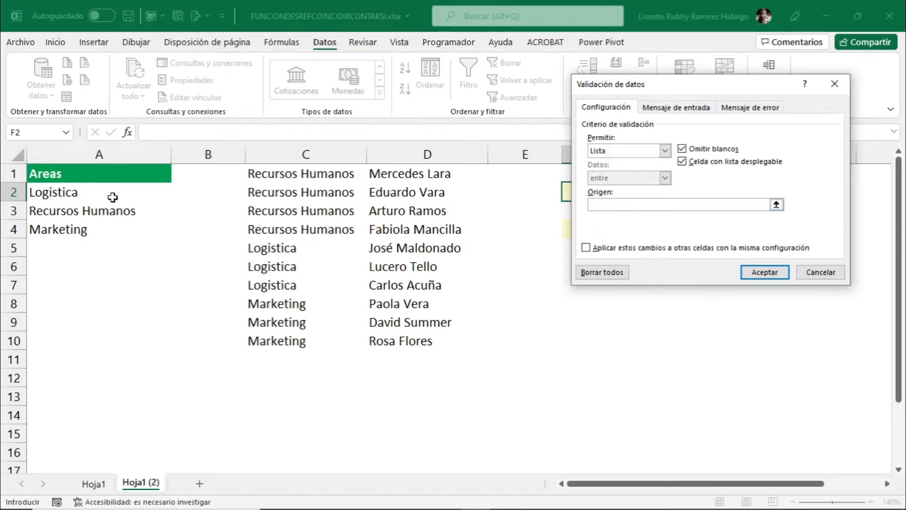
{"action": "left_click_drag", "start_coordinate": [112, 190], "coordinate": [109, 229]}
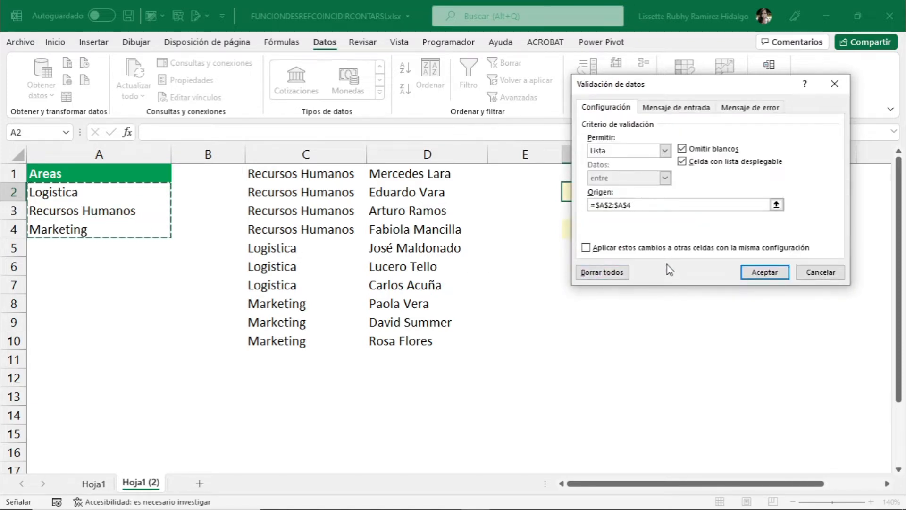
{"action": "left_click", "coordinate": [763, 273]}
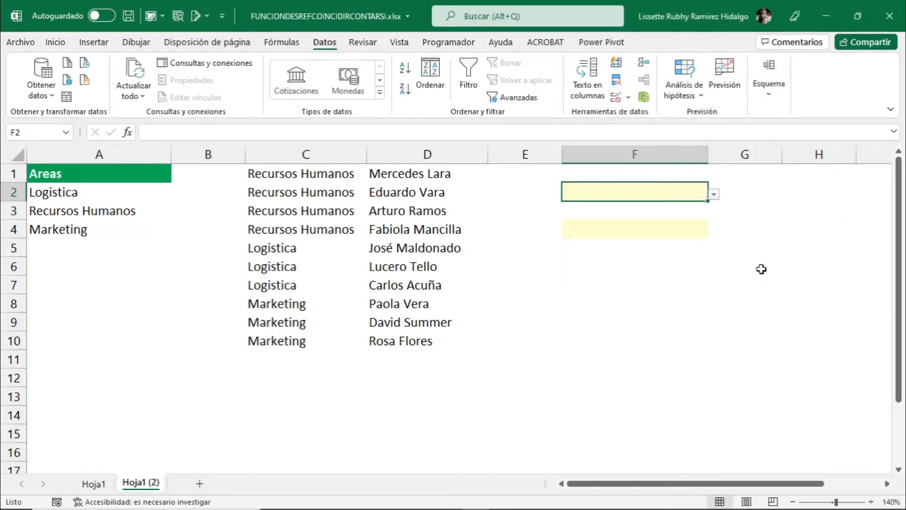
- Try the drop-down list in F2 with Logistica and Recursos Humanos, selecting the matching employee names in D1:D4
{"action": "left_click", "coordinate": [714, 195]}
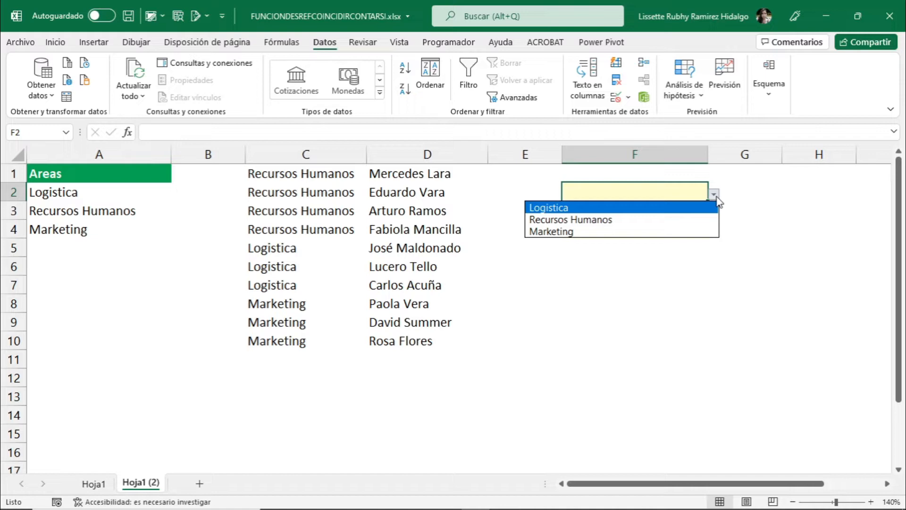
{"action": "left_click", "coordinate": [717, 200]}
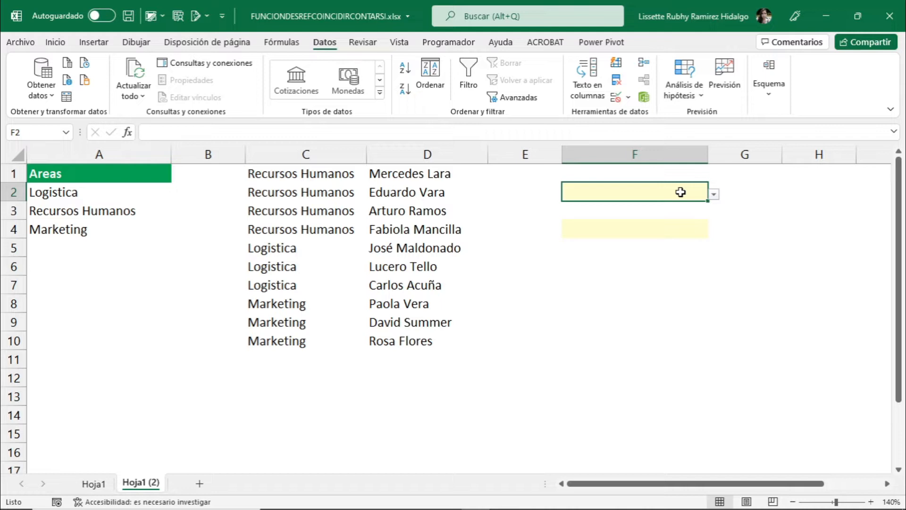
{"action": "left_click", "coordinate": [714, 194]}
{"action": "left_click", "coordinate": [677, 208]}
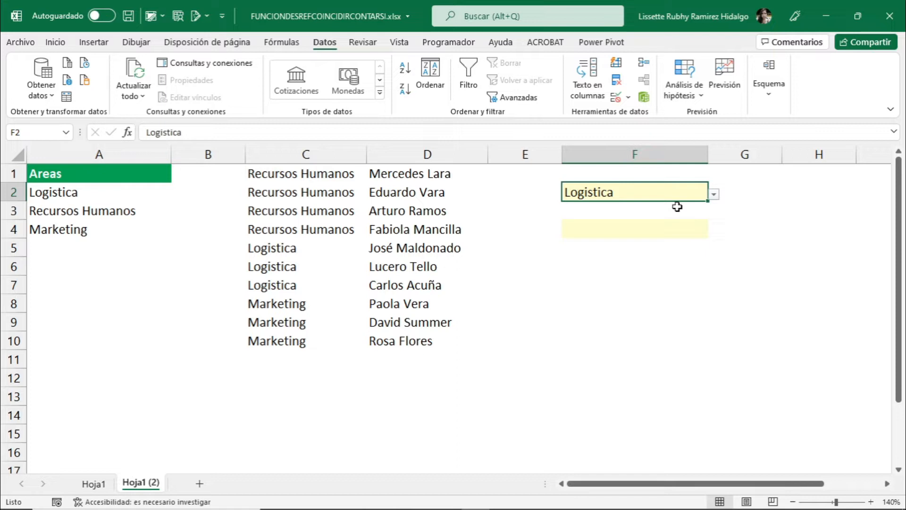
{"action": "left_click", "coordinate": [714, 194]}
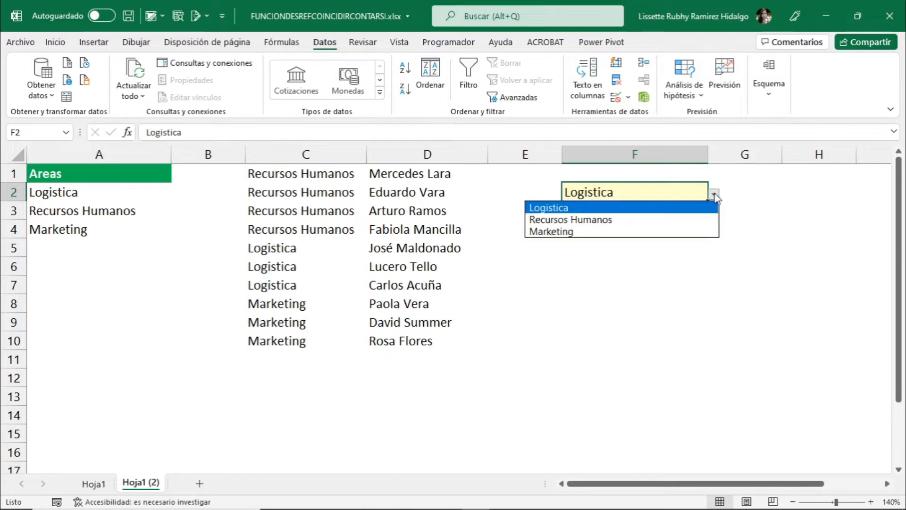
{"action": "left_click", "coordinate": [596, 220]}
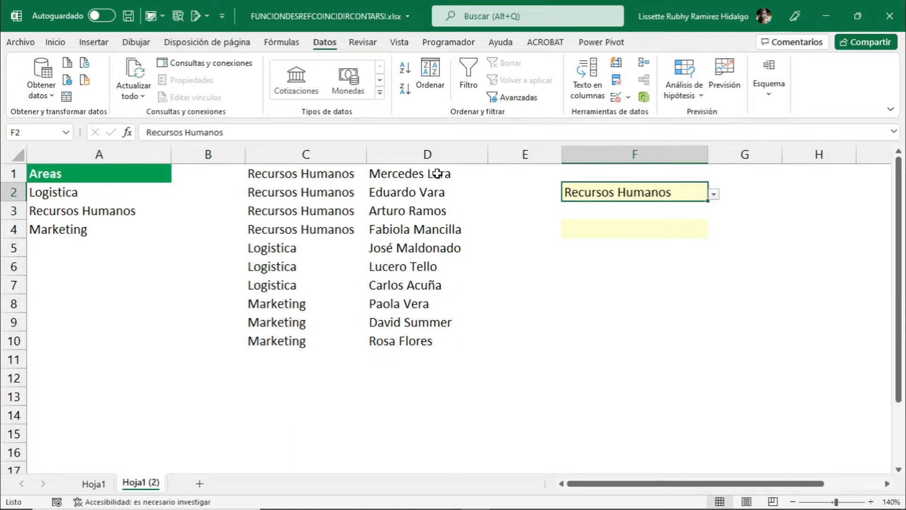
{"action": "left_click_drag", "start_coordinate": [436, 174], "coordinate": [430, 225]}
- Choose Marketing from the drop-down list in F2 and select the matching employee names in D8:D10
{"action": "left_click", "coordinate": [682, 192]}
{"action": "left_click", "coordinate": [713, 194]}
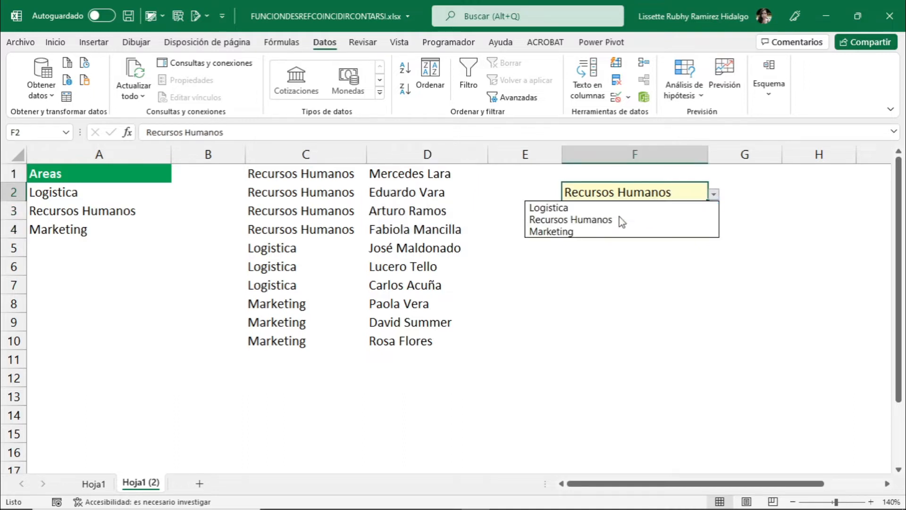
{"action": "left_click", "coordinate": [577, 232]}
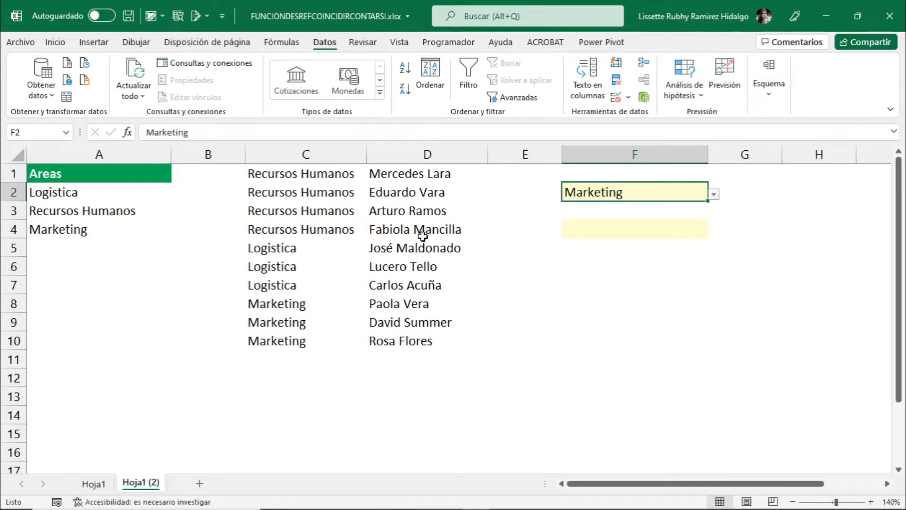
{"action": "left_click_drag", "start_coordinate": [414, 308], "coordinate": [416, 343]}
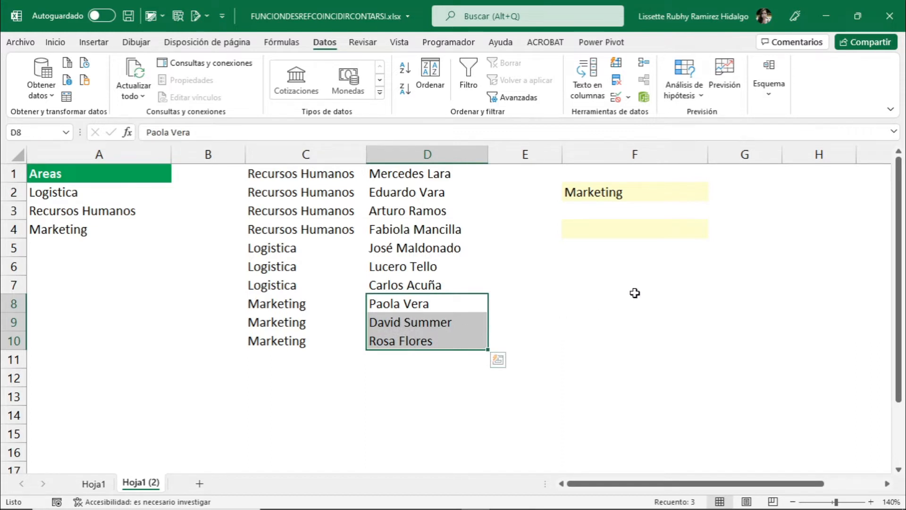
- Set the data validation of cell F4 to a list and begin its source formula with =Desref($D$1;
{"action": "left_click", "coordinate": [649, 230]}
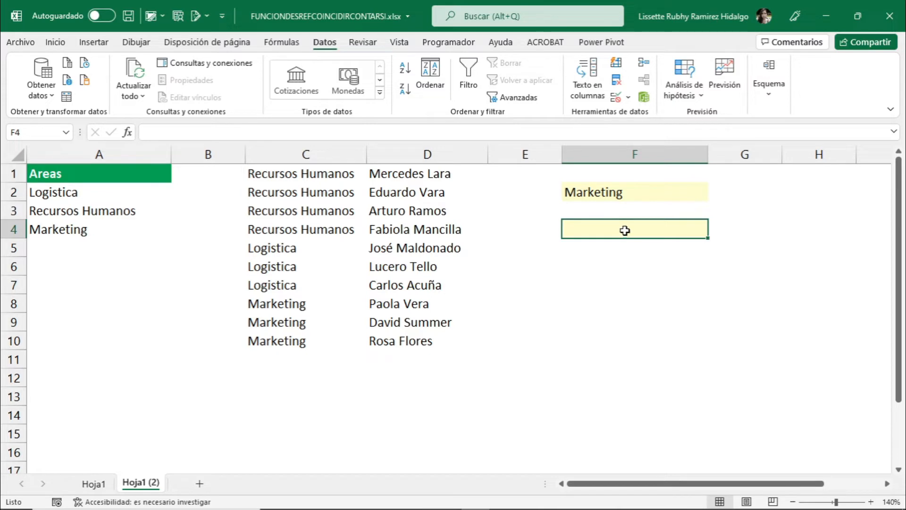
{"action": "left_click", "coordinate": [615, 98]}
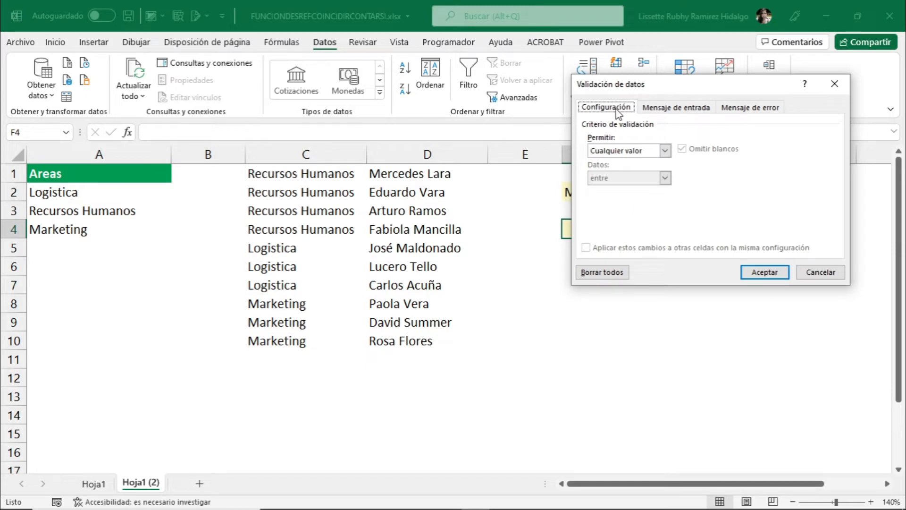
{"action": "left_click", "coordinate": [628, 153]}
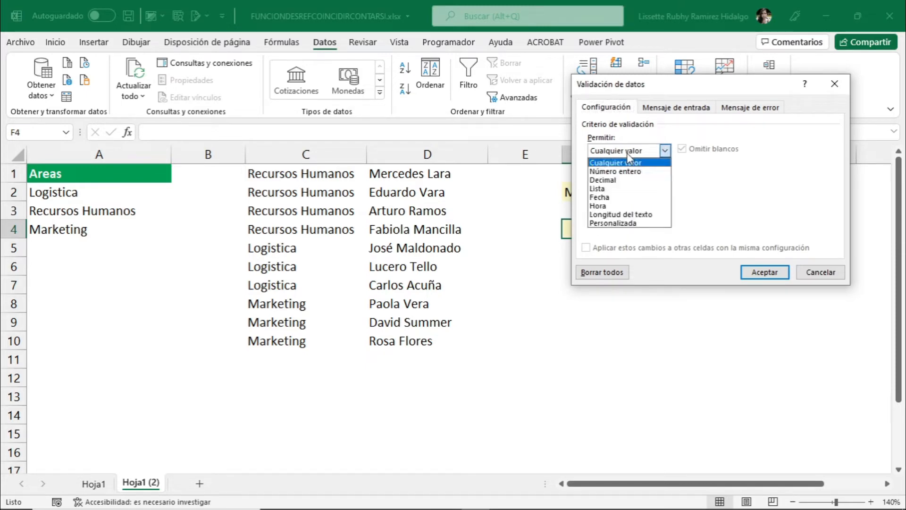
{"action": "left_click", "coordinate": [609, 190]}
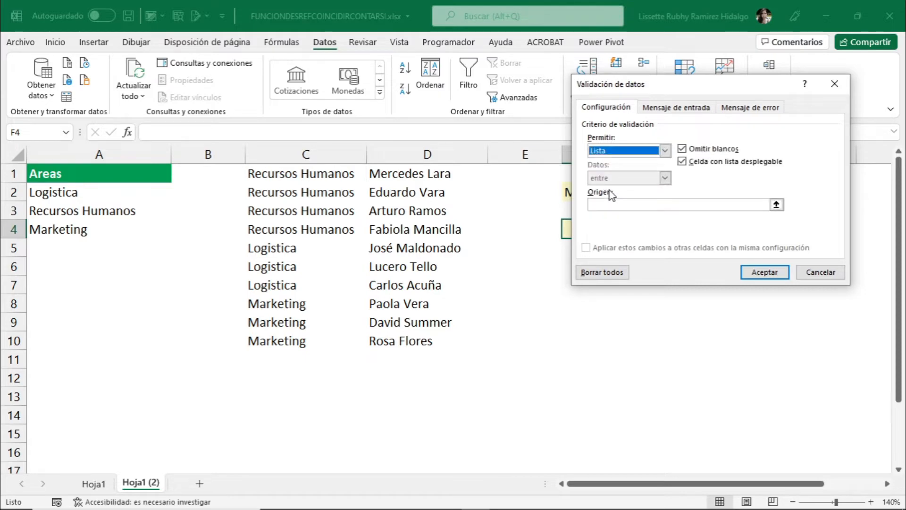
{"action": "left_click", "coordinate": [629, 204]}
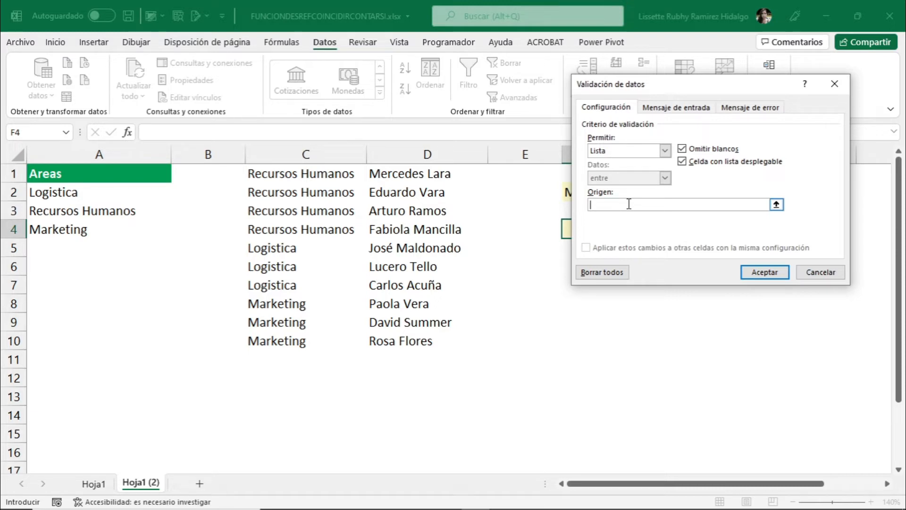
{"action": "type", "text": "=Desref("}
{"action": "left_click", "coordinate": [454, 176]}
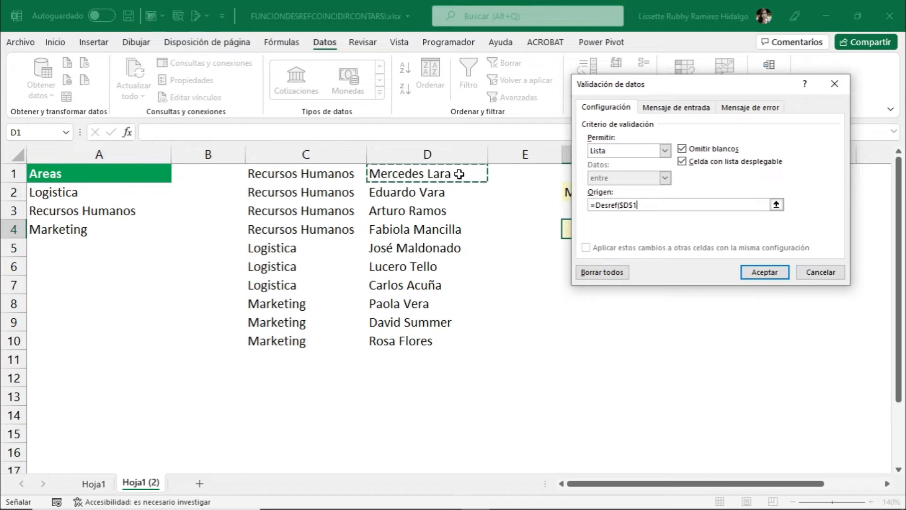
{"action": "type", "text": ";"}
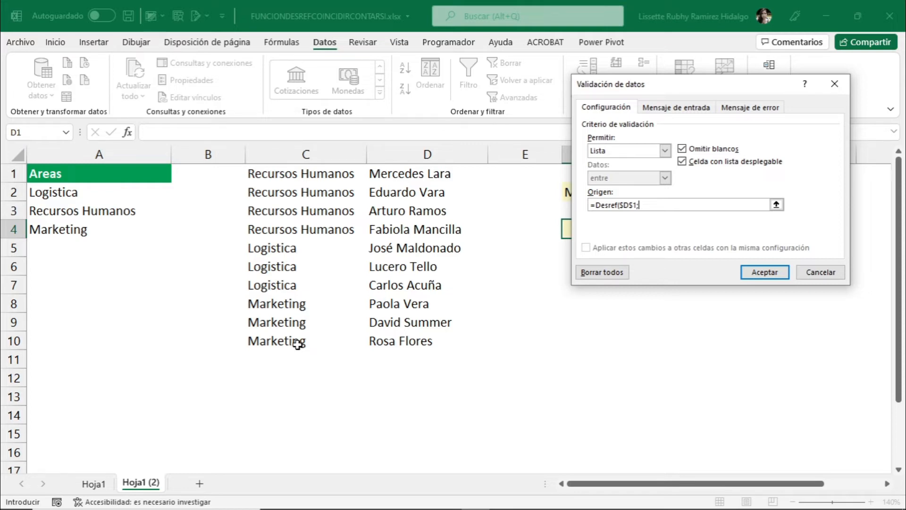
- Continue the Desref source formula with Coincidir(F2;$C$1:$C$10;0)-1 as the row offset and 0 as the column offset
{"action": "type", "text": "Coincidir("}
{"action": "type", "text": "F2;"}
{"action": "left_click_drag", "start_coordinate": [309, 171], "coordinate": [310, 344]}
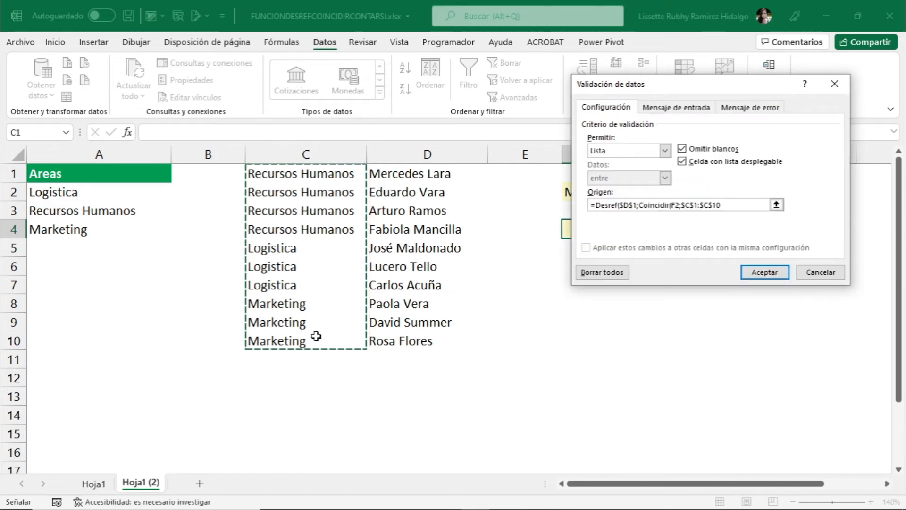
{"action": "type", "text": ";"}
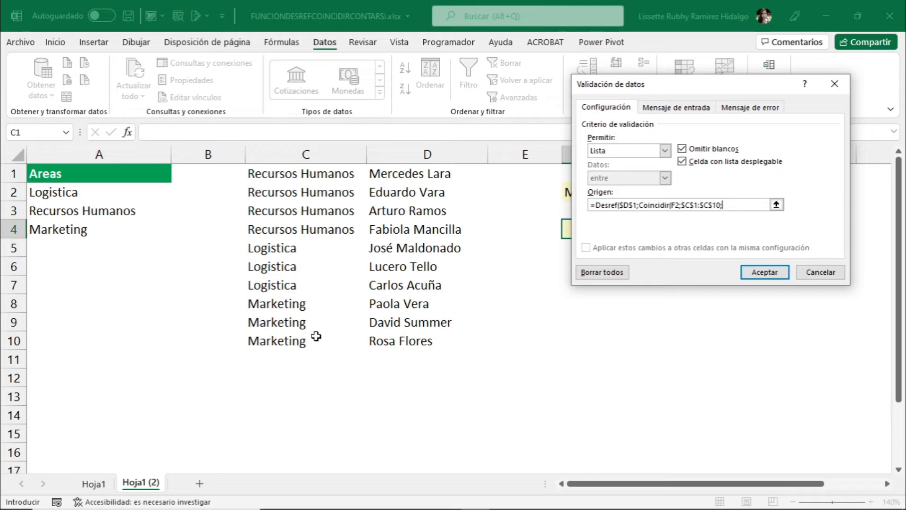
{"action": "type", "text": "0"}
{"action": "type", "text": ")"}
{"action": "type", "text": "-1;"}
{"action": "type", "text": "0"}
{"action": "type", "text": ";"}
- Complete the Desref formula with height Contar.Si($C$1:$C$10;F2) and width 1, apply the validation, and check the drop-down list in F4
{"action": "type", "text": "Contar"}
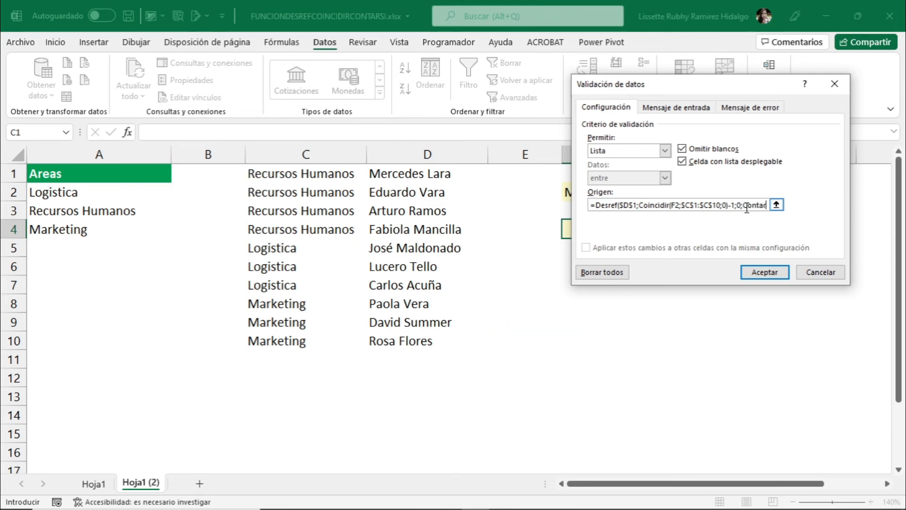
{"action": "type", "text": ".Si"}
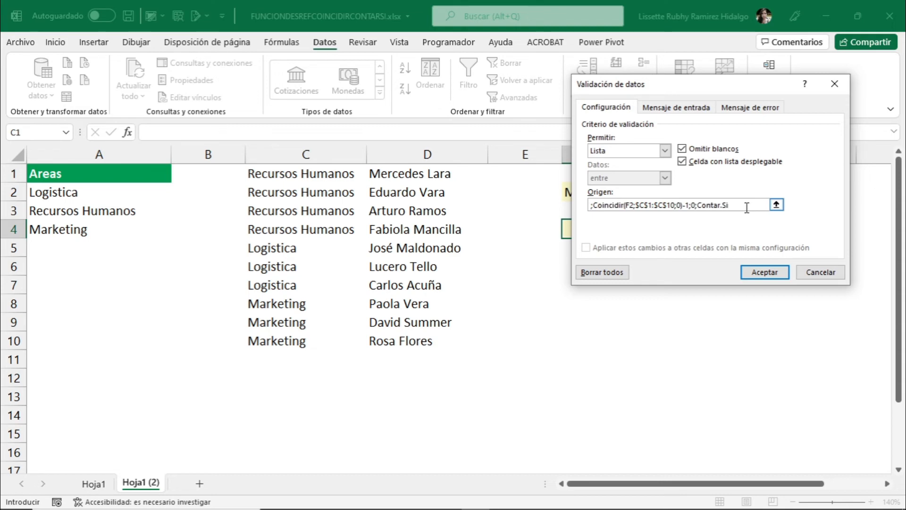
{"action": "type", "text": "("}
{"action": "left_click_drag", "start_coordinate": [322, 175], "coordinate": [323, 345]}
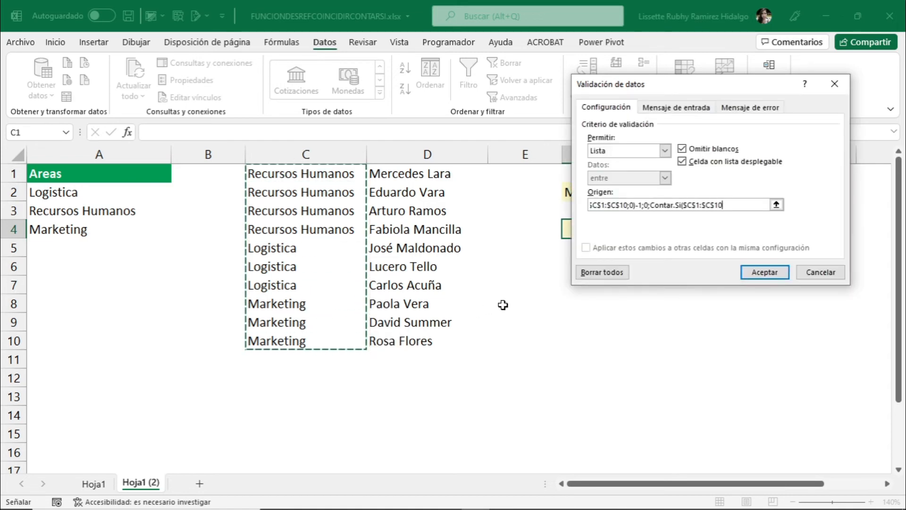
{"action": "type", "text": ";"}
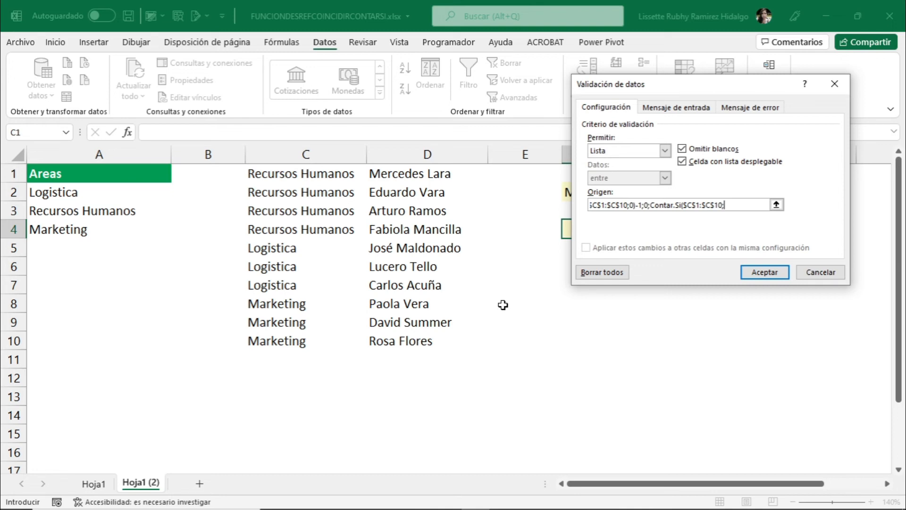
{"action": "type", "text": "F2);"}
{"action": "type", "text": "1)"}
{"action": "left_click", "coordinate": [762, 274]}
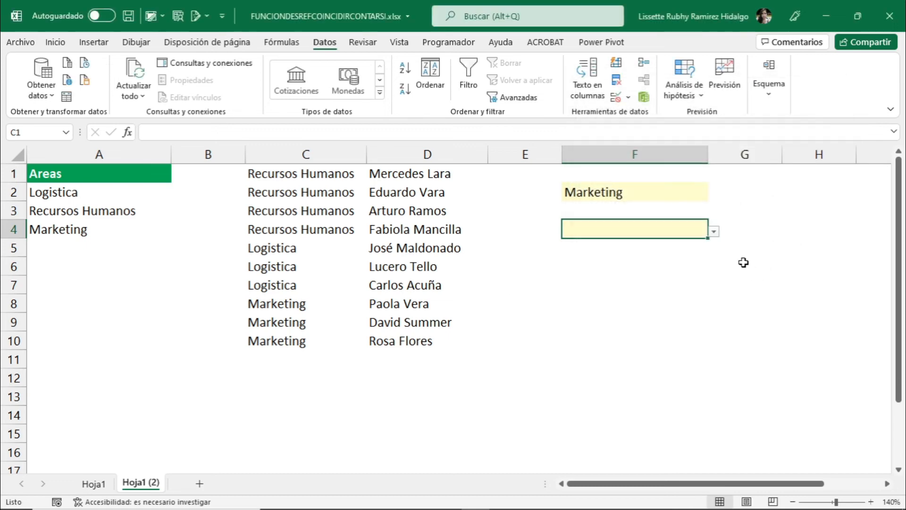
{"action": "left_click", "coordinate": [715, 232]}
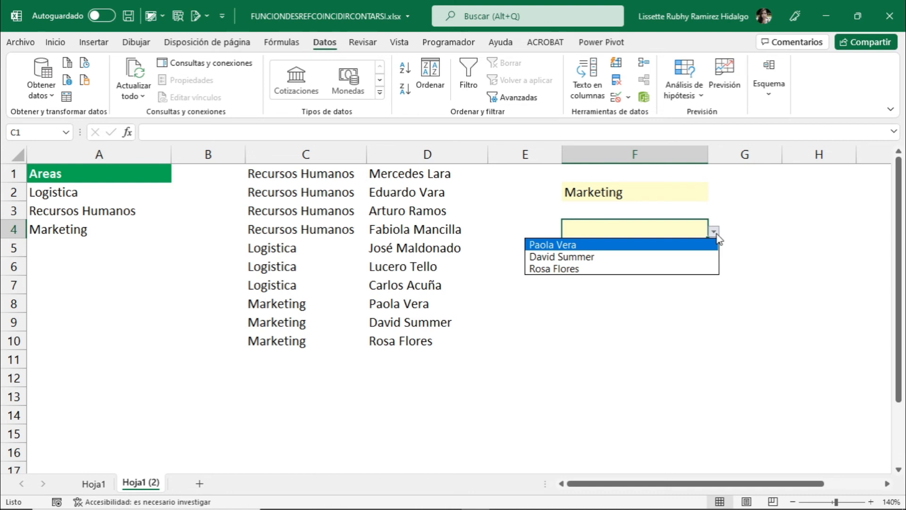
- Choose Logistica from the drop-down list in F2 and check the employee names offered by the list in F4
{"action": "left_click", "coordinate": [714, 232]}
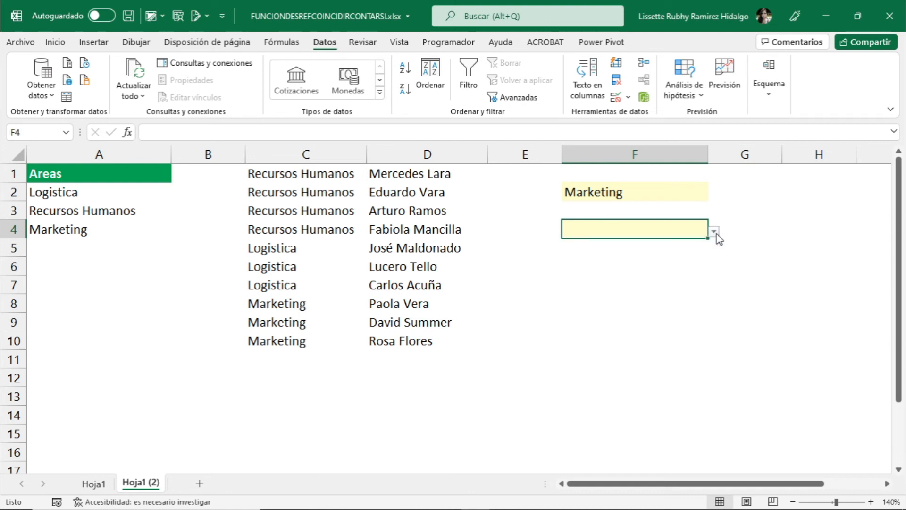
{"action": "left_click", "coordinate": [703, 192]}
{"action": "left_click", "coordinate": [715, 194]}
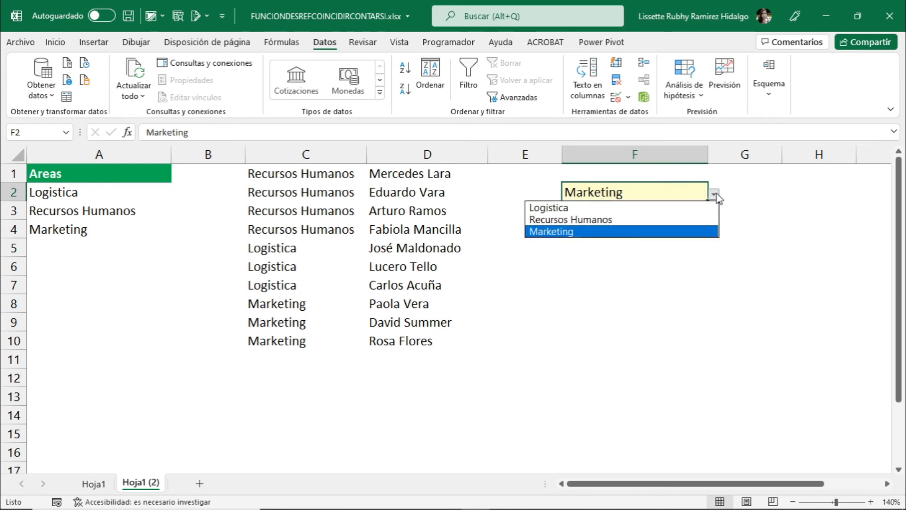
{"action": "left_click", "coordinate": [649, 211]}
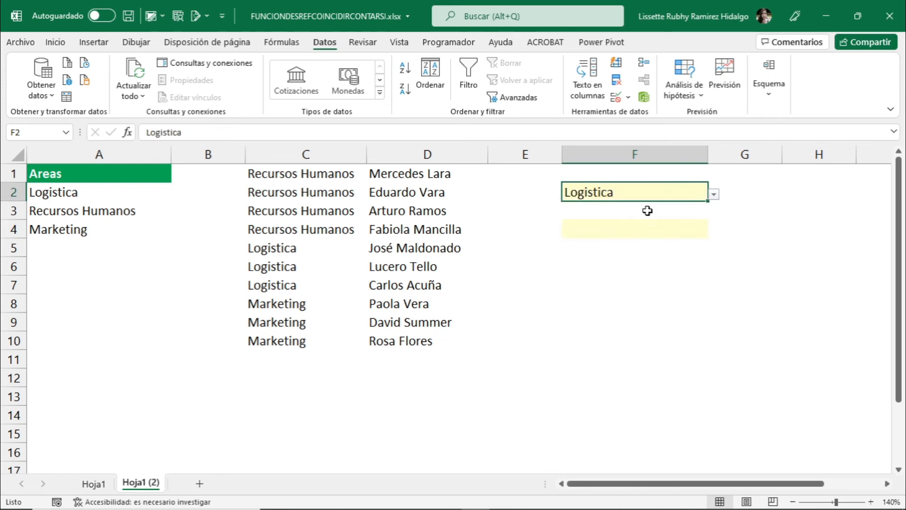
{"action": "left_click", "coordinate": [695, 232]}
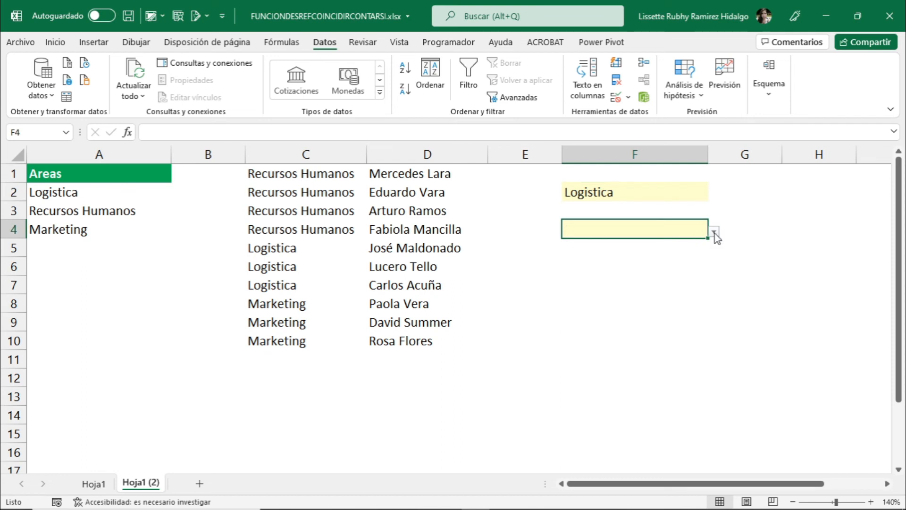
{"action": "left_click", "coordinate": [715, 232]}
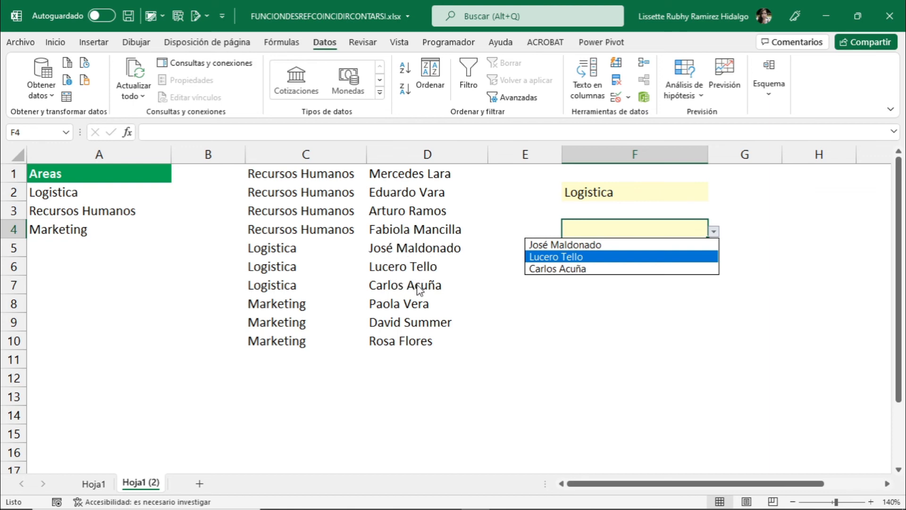
{"action": "left_click", "coordinate": [713, 232]}
- Switch the area in F2 to Marketing and check the employee names offered by the list in F4
{"action": "left_click", "coordinate": [702, 194]}
{"action": "left_click", "coordinate": [715, 195]}
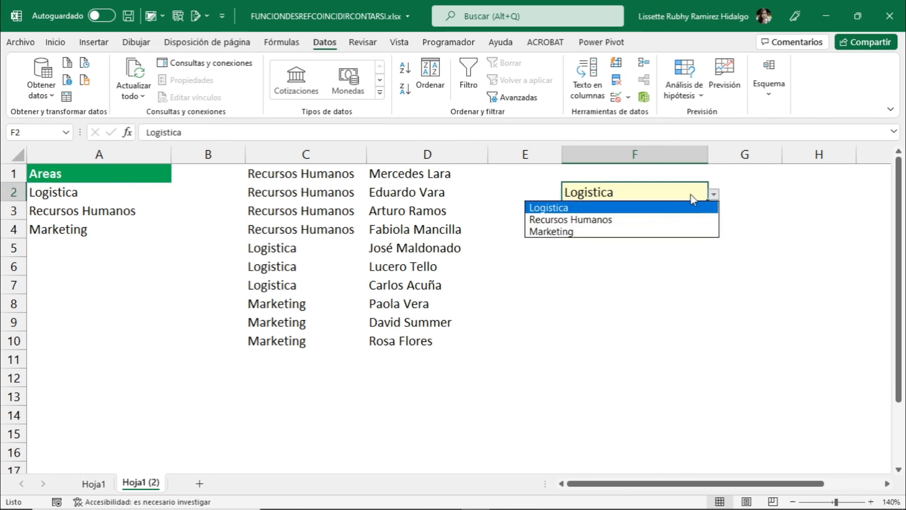
{"action": "left_click", "coordinate": [578, 231]}
{"action": "left_click", "coordinate": [707, 229]}
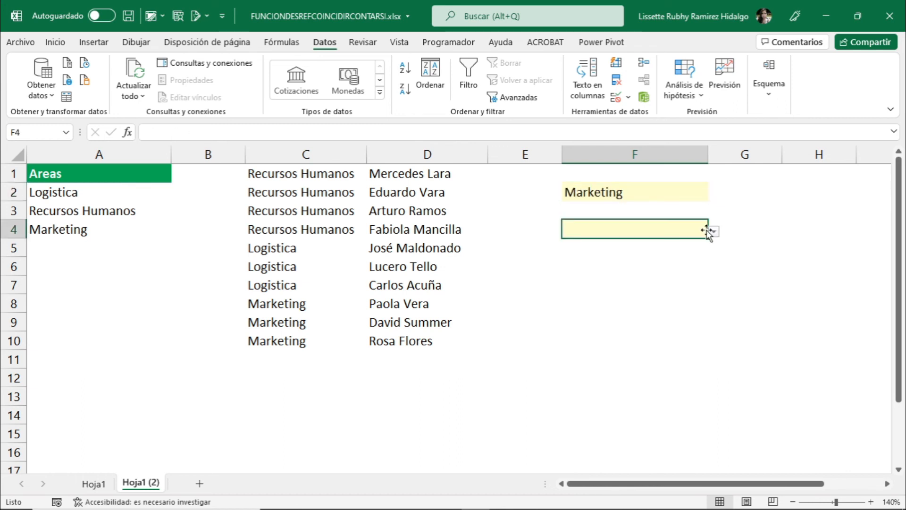
{"action": "left_click", "coordinate": [715, 231]}
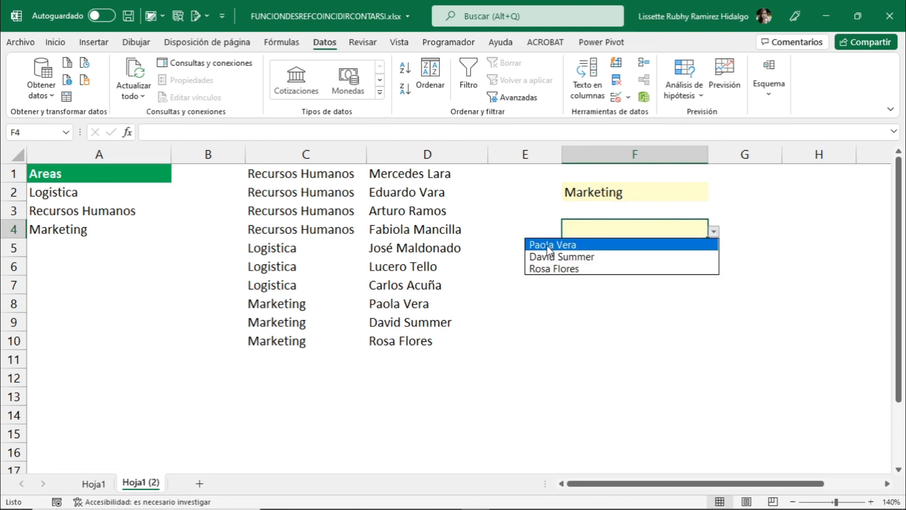
- Set the area in F2 to Recursos Humanos and check the employee names offered by the list in F4
{"action": "left_click", "coordinate": [718, 203]}
{"action": "left_click", "coordinate": [713, 189]}
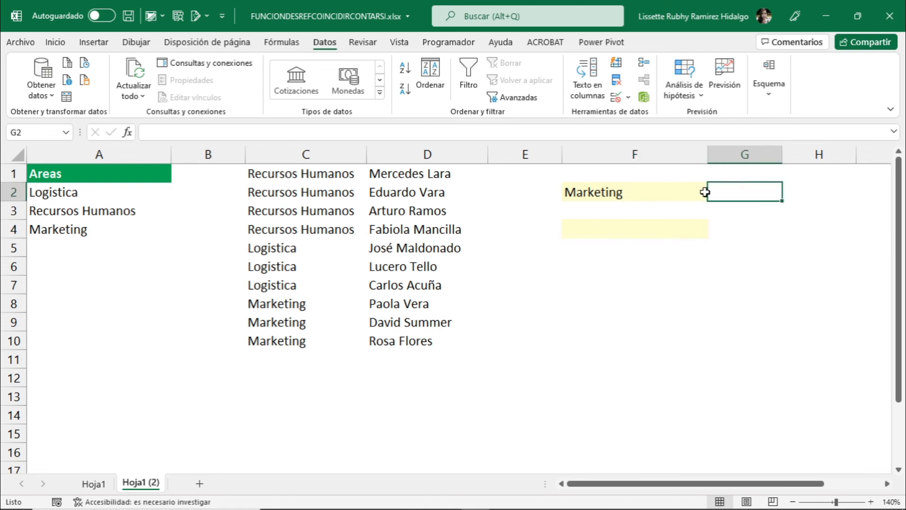
{"action": "left_click", "coordinate": [705, 191]}
{"action": "left_click", "coordinate": [713, 194]}
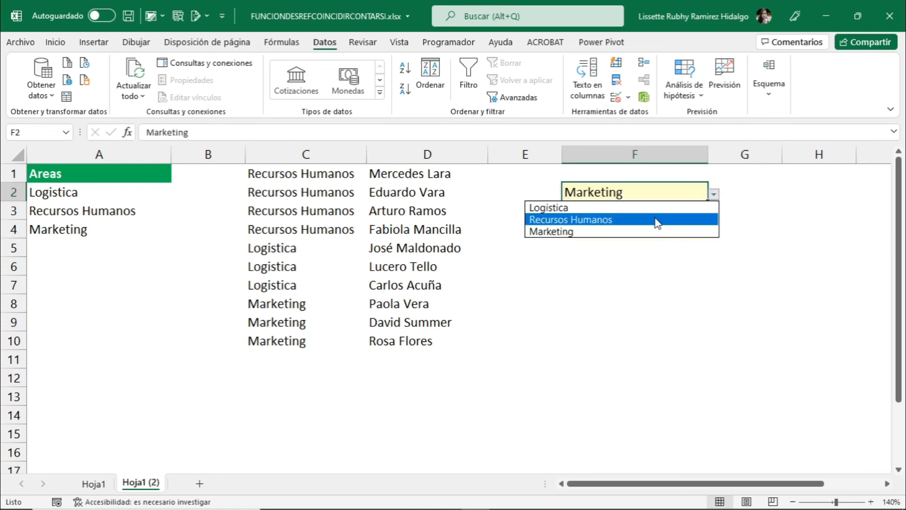
{"action": "left_click", "coordinate": [658, 220]}
{"action": "left_click", "coordinate": [694, 227]}
{"action": "left_click", "coordinate": [715, 232]}
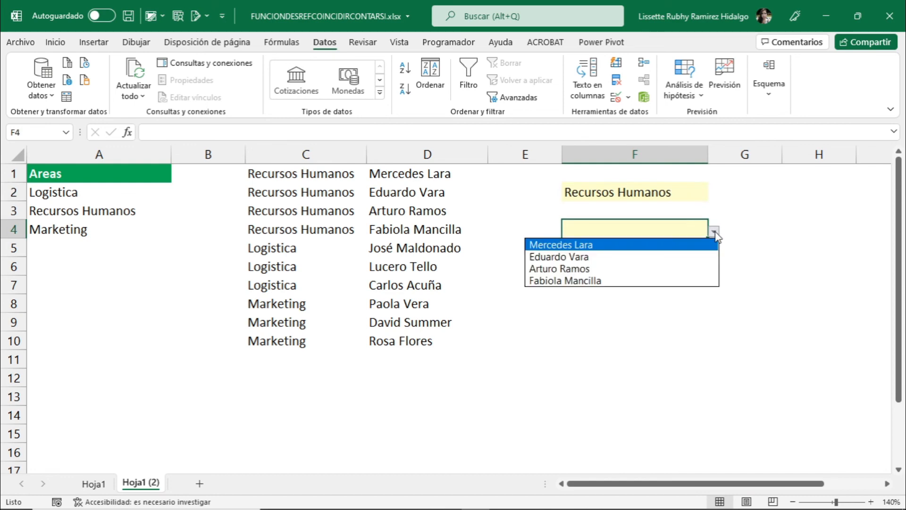
{"action": "left_click", "coordinate": [715, 232]}
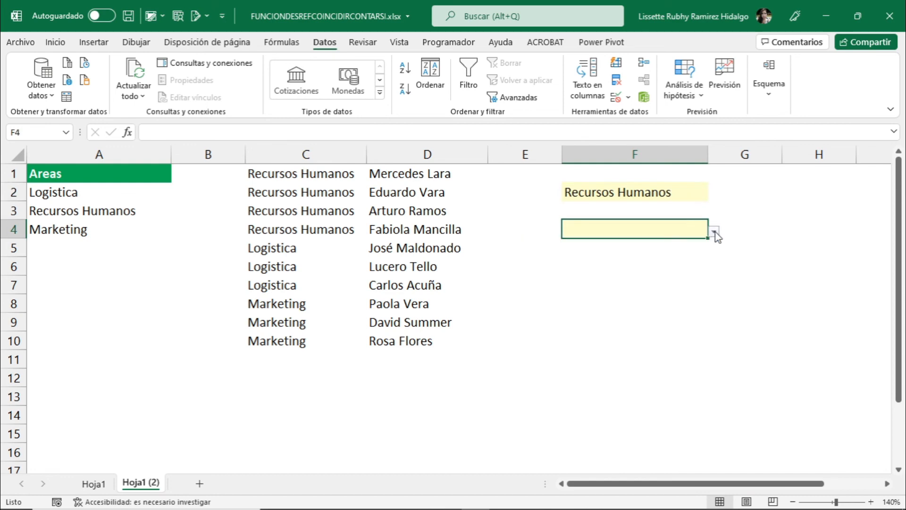